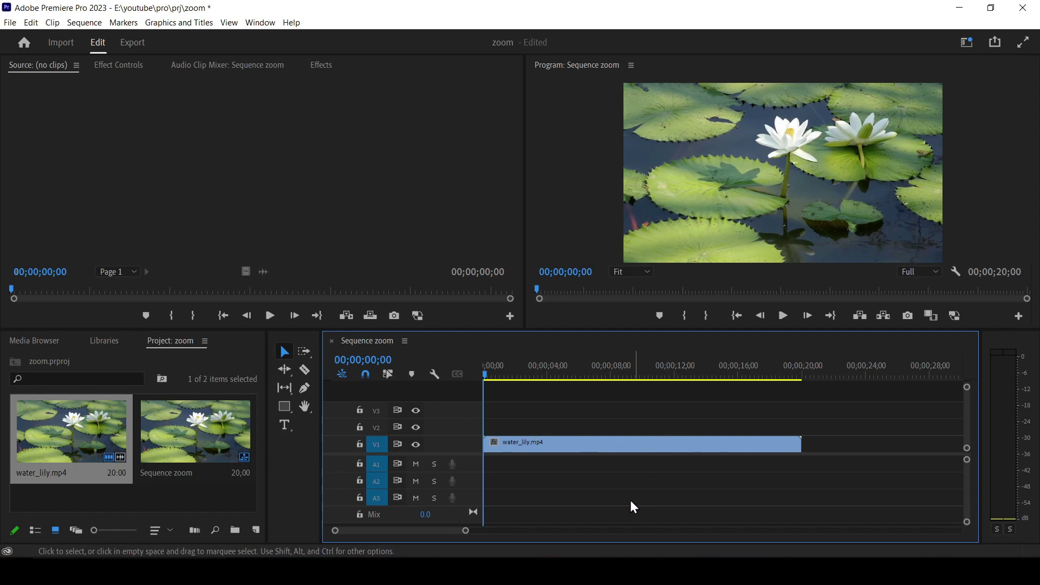
- Move the water_lily.mp4 clip's anchor point onto the centre of the left white flower, at about 1006.9, 330.1
click(630, 441)
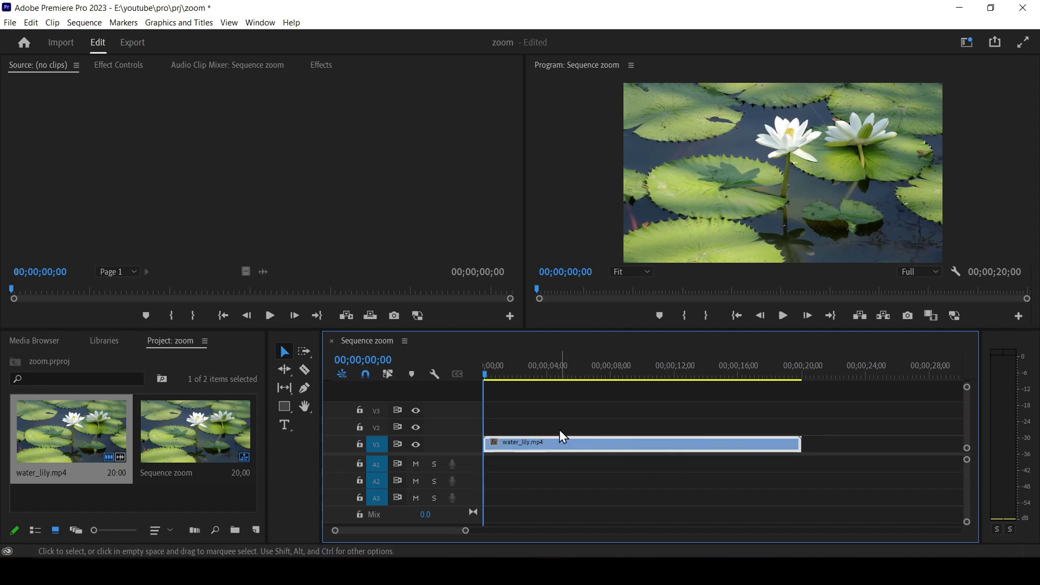
click(132, 64)
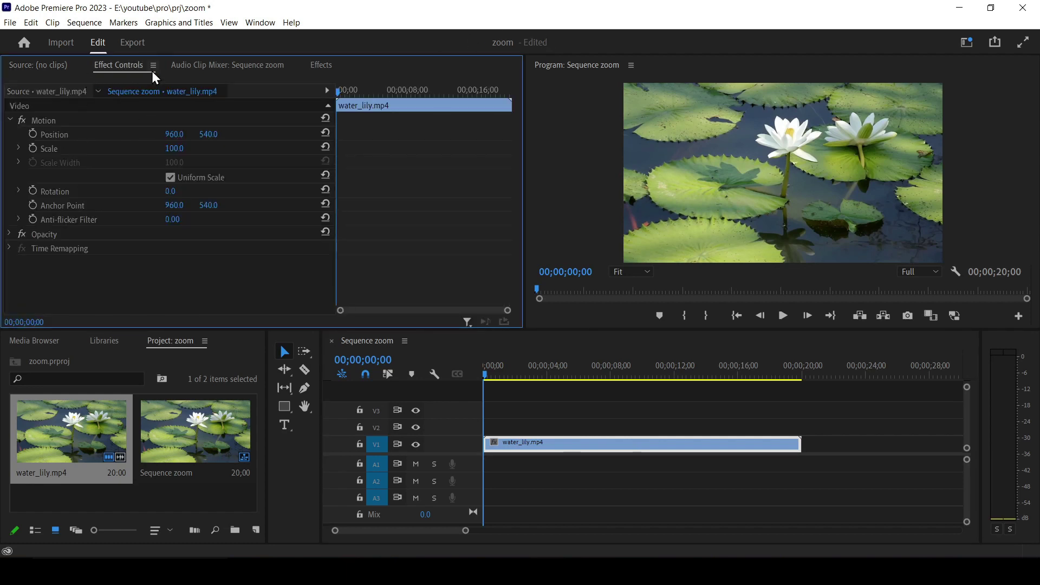
click(260, 22)
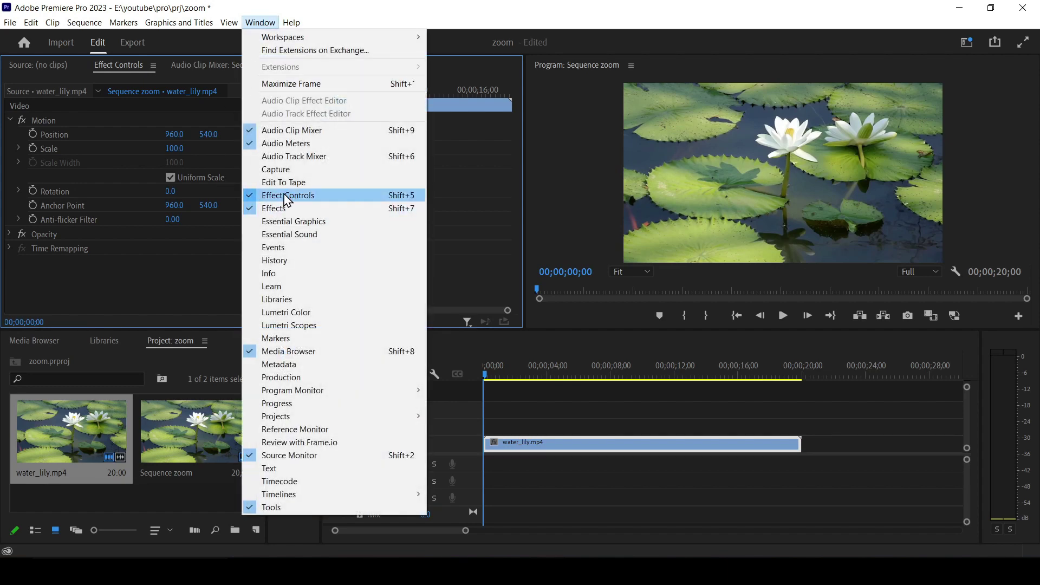
click(581, 168)
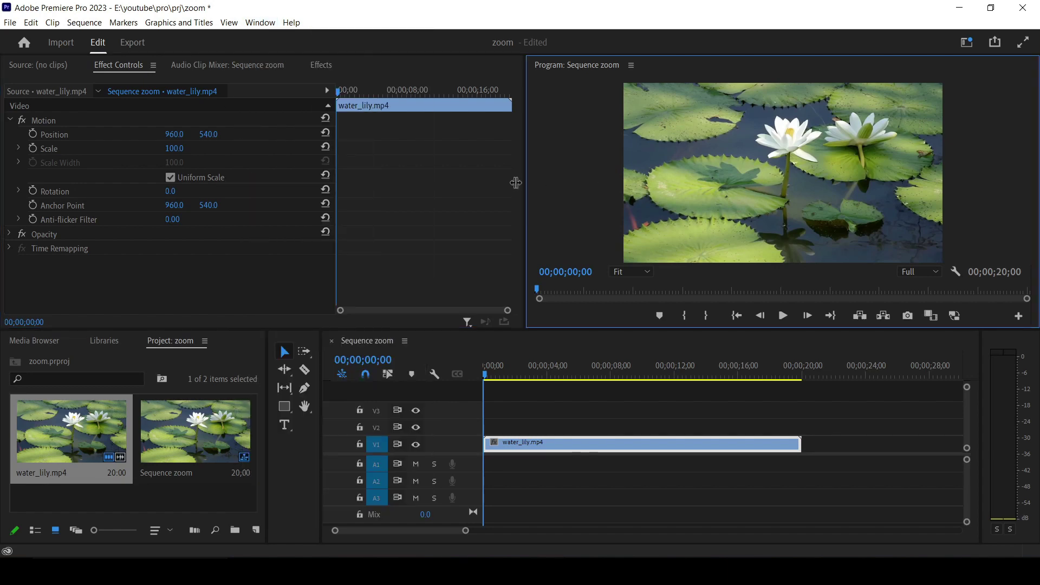
click(218, 287)
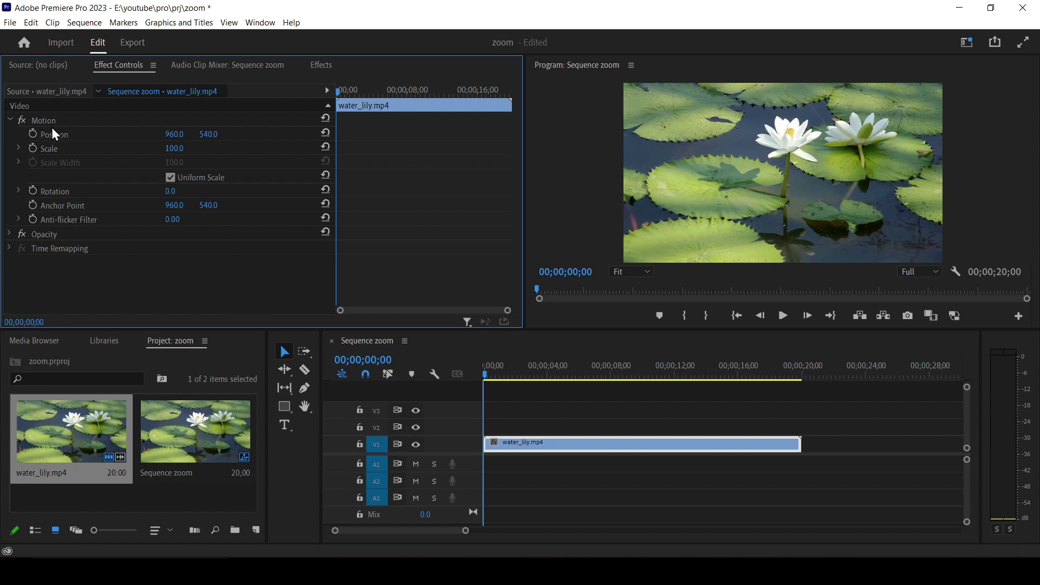
click(69, 206)
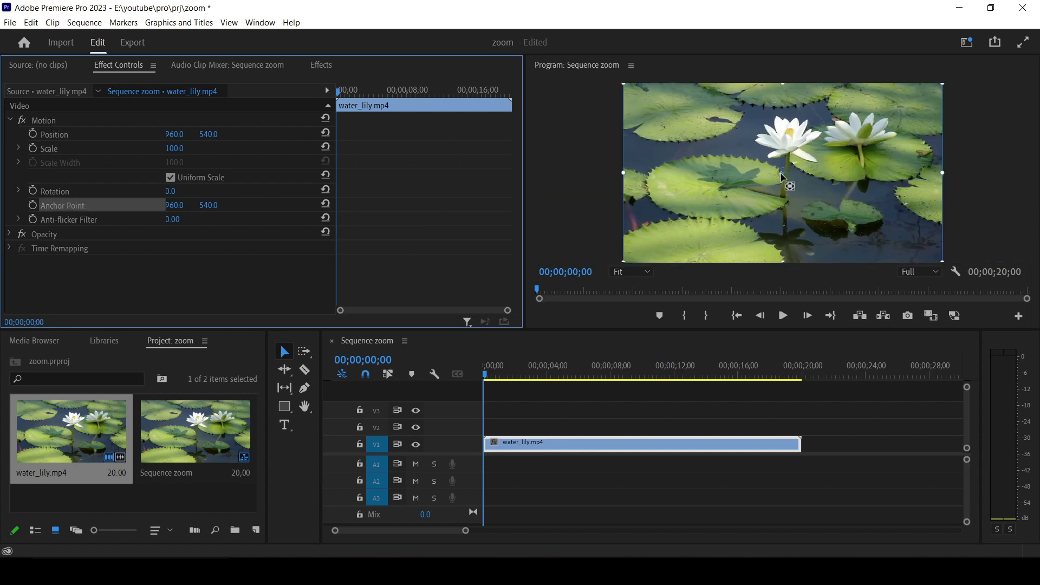
drag(783, 174, 790, 138)
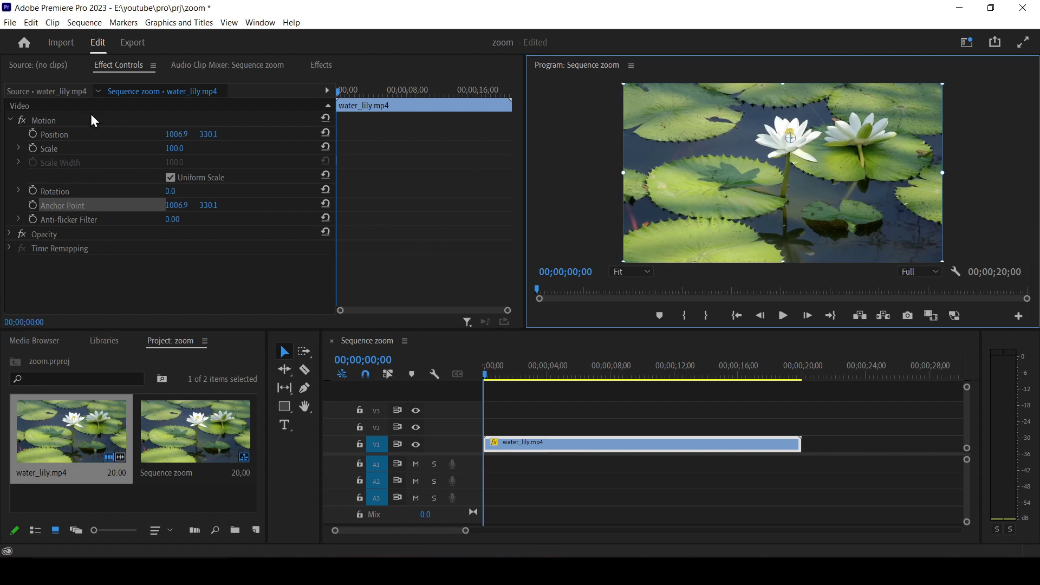
- Enable Scale animation on the clip with a first keyframe at 00;00;03;23
click(51, 148)
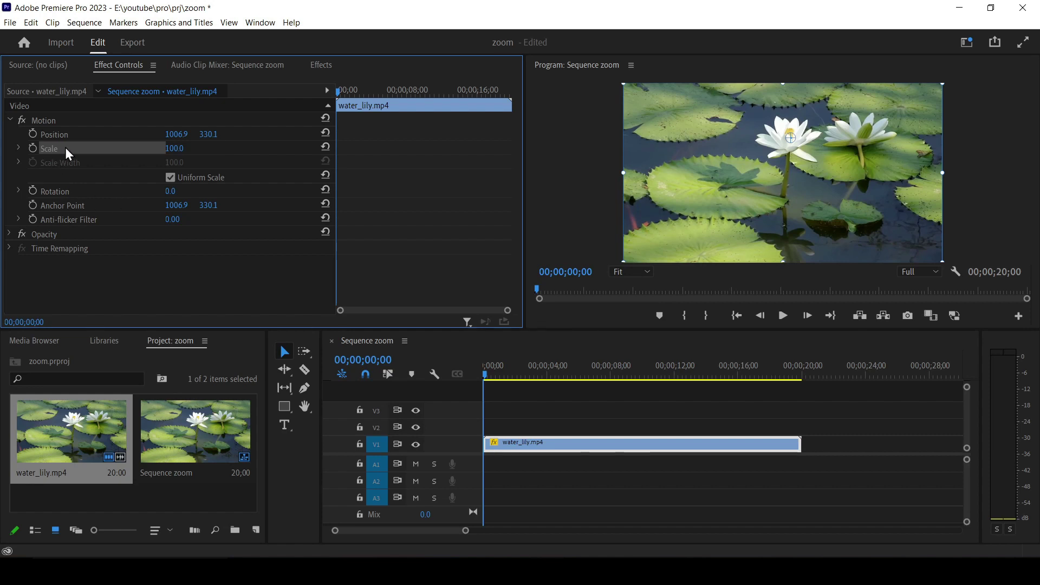
drag(338, 94, 372, 92)
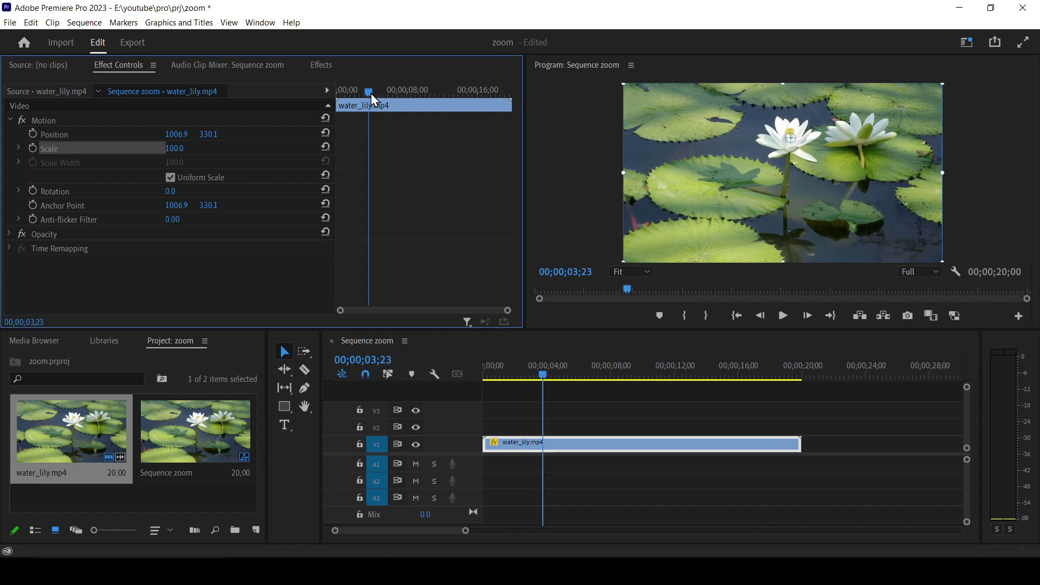
click(33, 151)
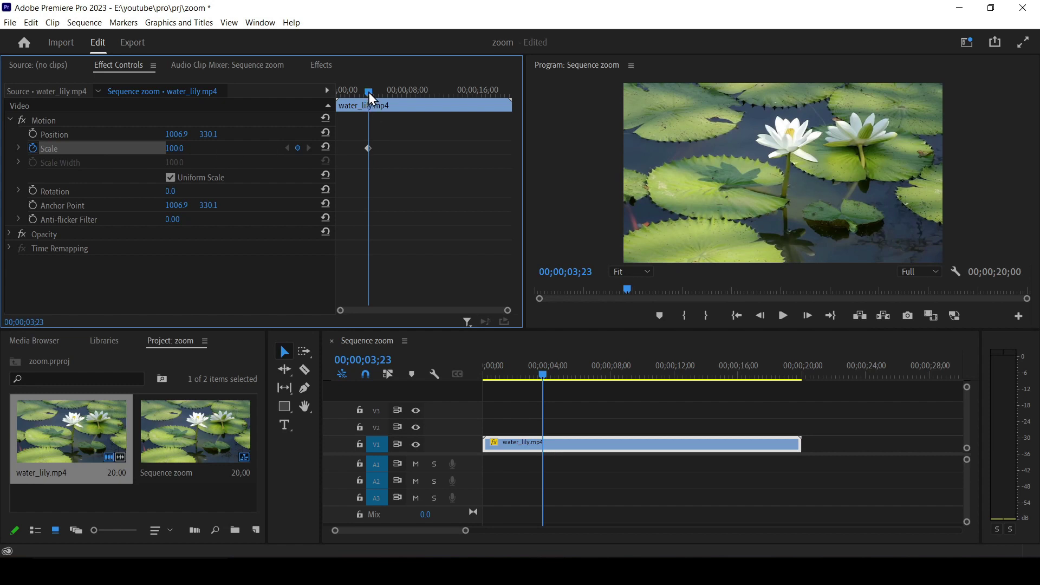
- Add a second Scale keyframe at 00;00;06;07 and set its value to 200
drag(368, 93, 391, 93)
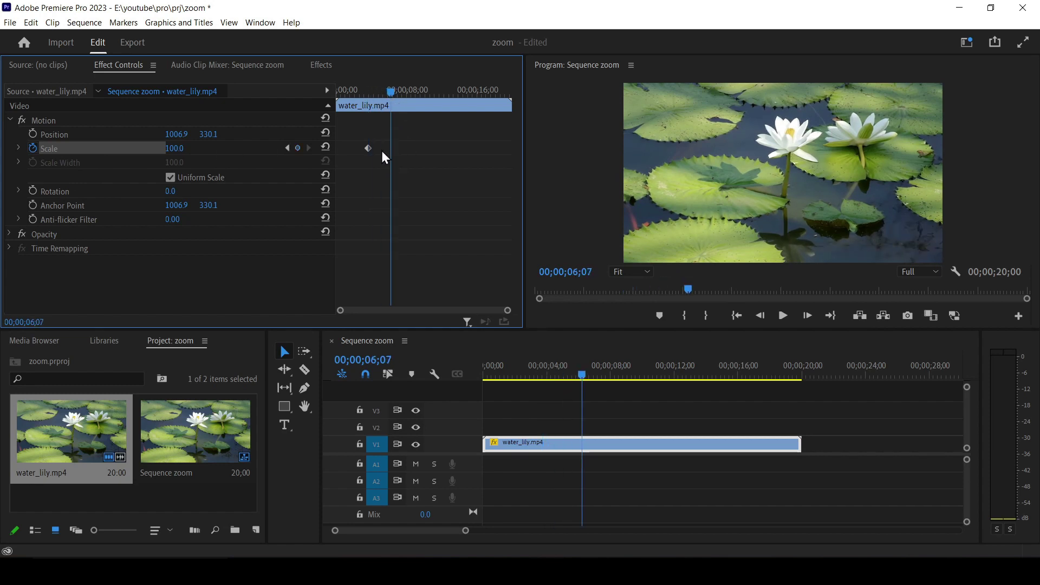
click(299, 149)
drag(177, 148, 166, 149)
click(185, 148)
text(200)
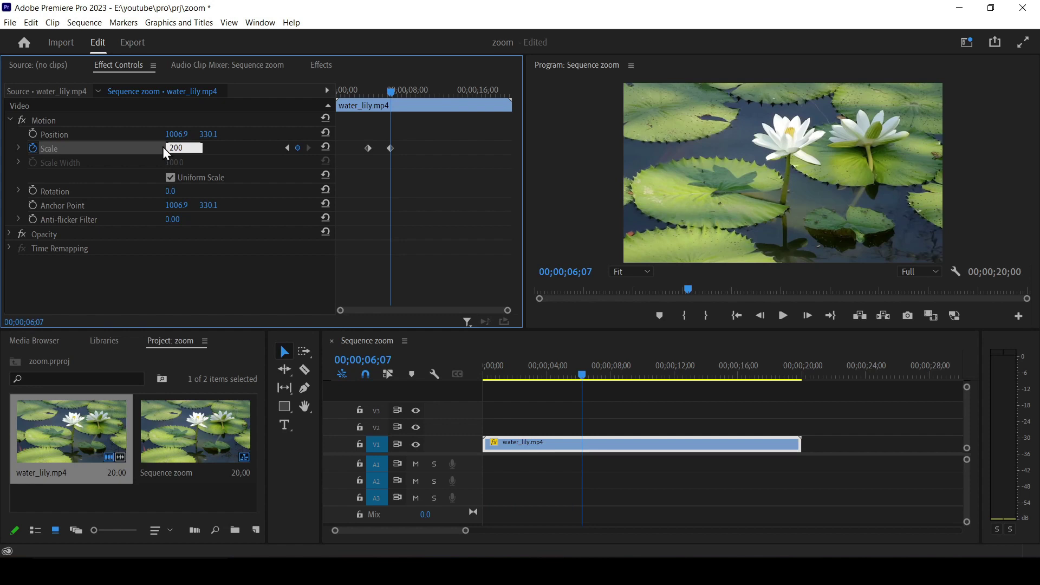
key(Return)
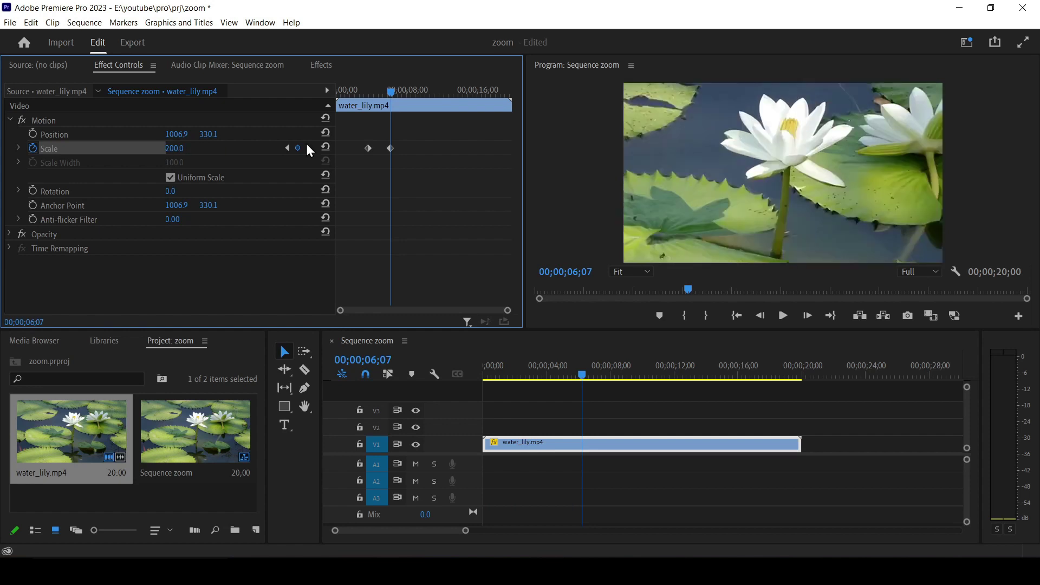
- Play the sequence from 00;00;01;09 to review the zoom-in on the flower
drag(392, 93, 348, 94)
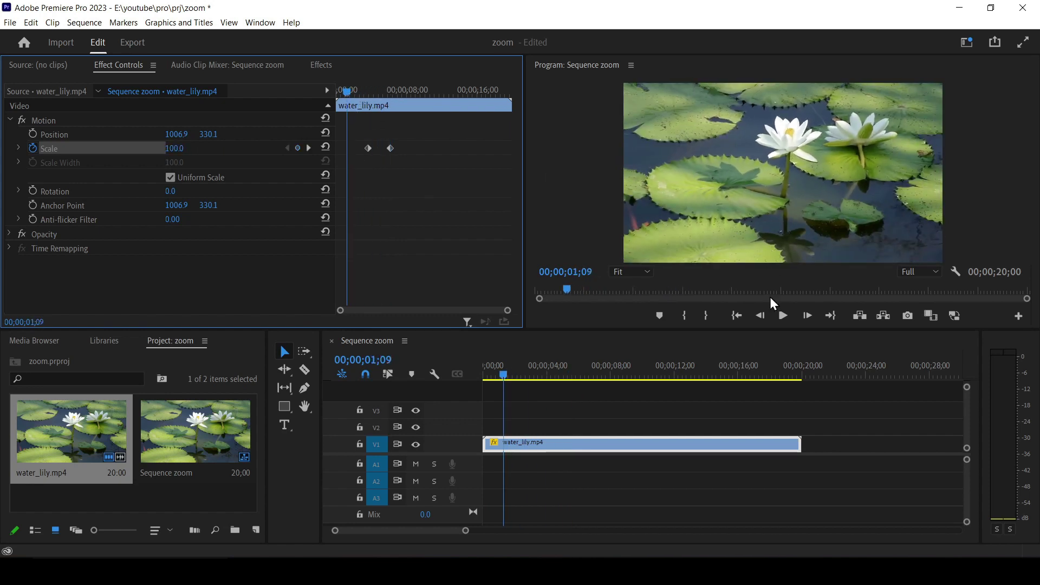
click(785, 320)
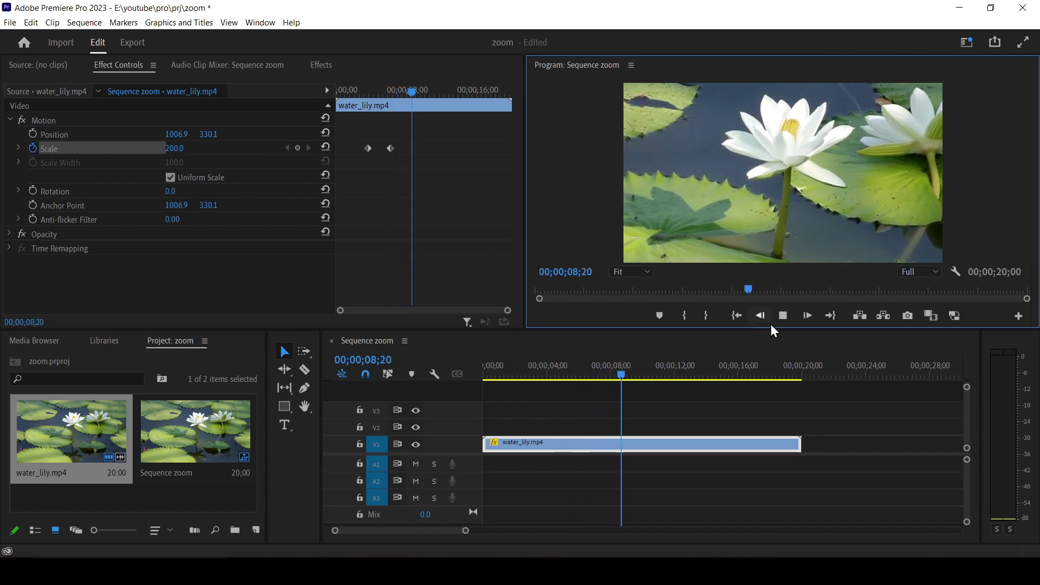
click(783, 316)
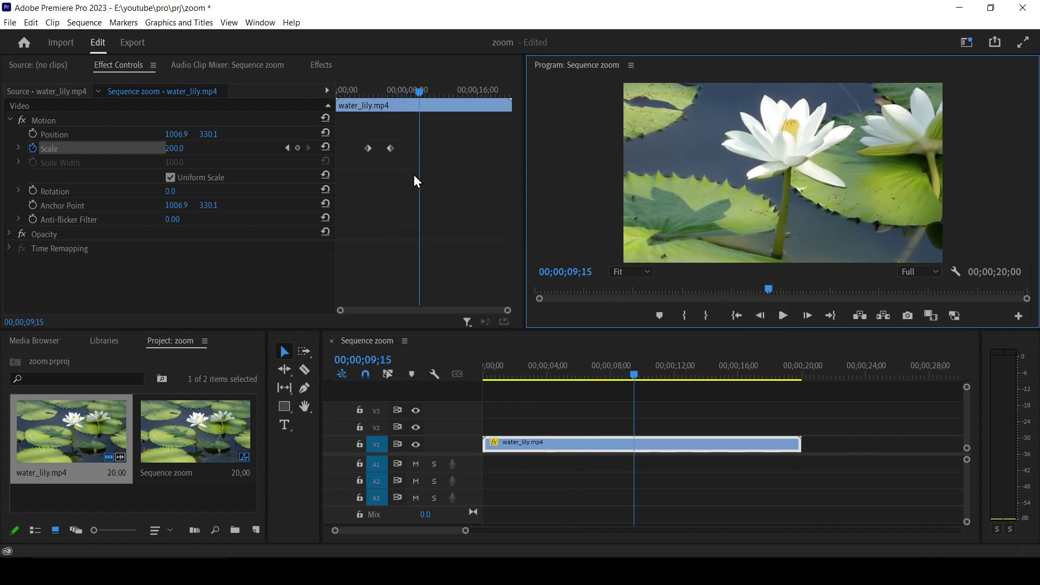
- Add a Scale keyframe at 00;00;10;25 holding 200, and reset Scale to 100 at 00;00;13;16 to zoom out
click(276, 276)
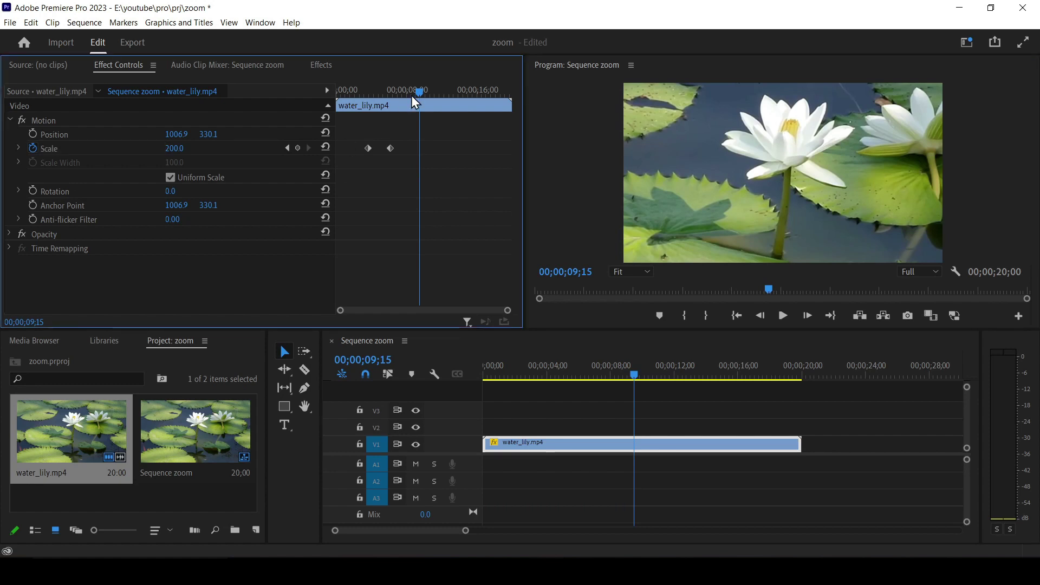
mouse_move(419, 91)
mouse_down()
mouse_move(411, 93)
mouse_move(431, 96)
mouse_up()
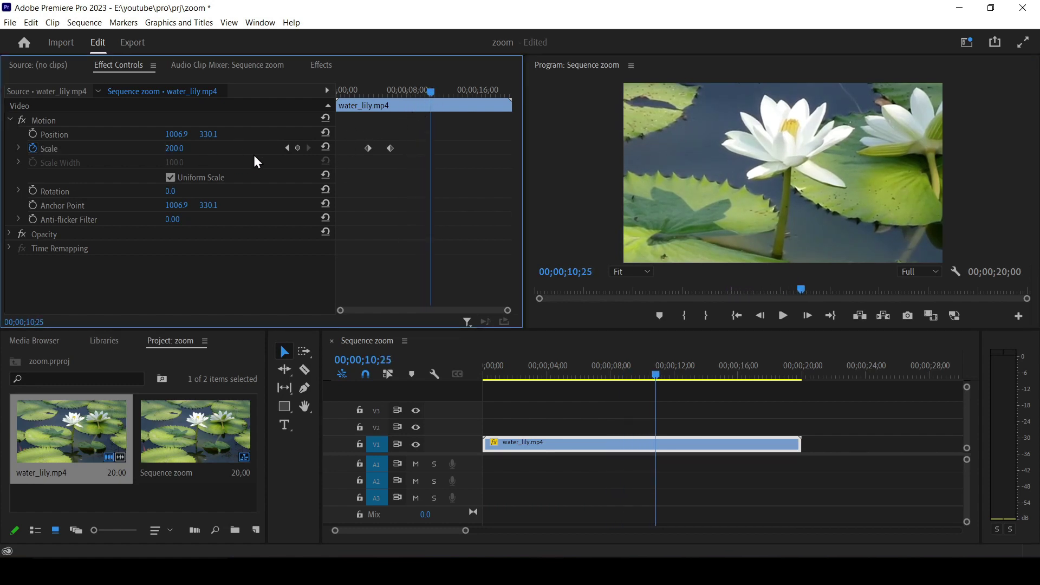
click(297, 148)
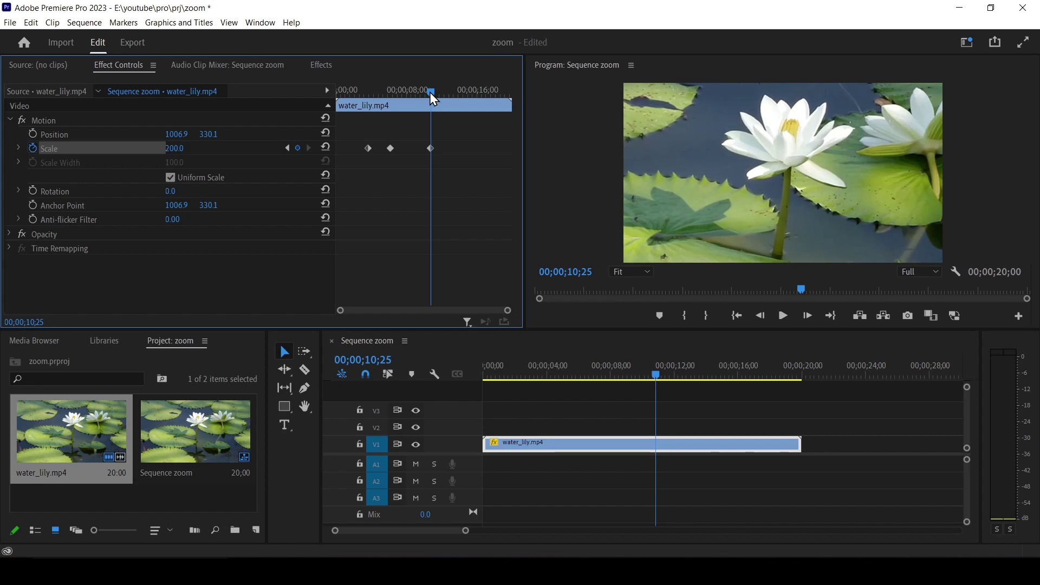
drag(431, 93, 454, 95)
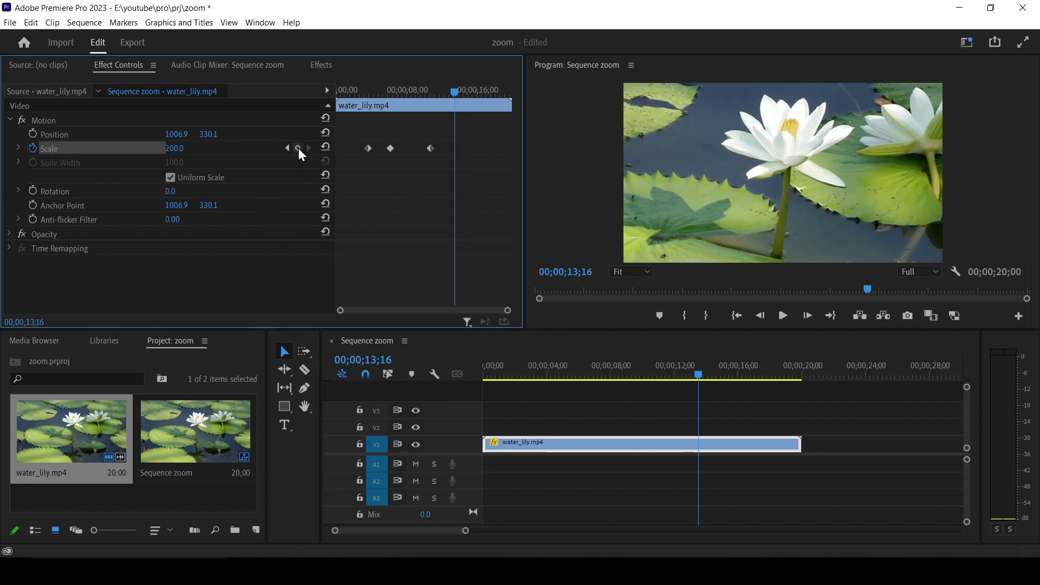
click(325, 148)
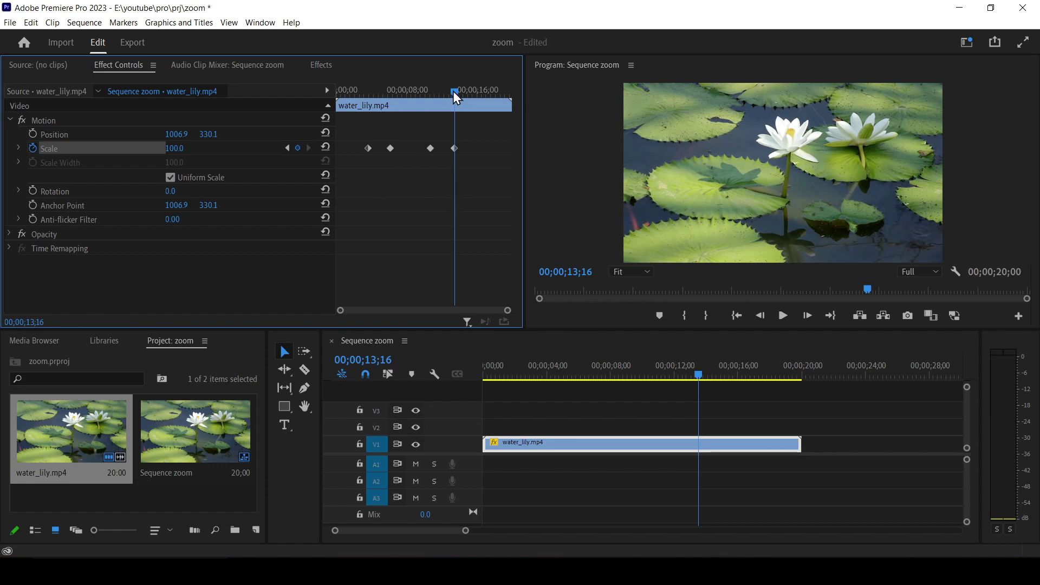
- Play the sequence from 00;00;09;16 to review the zoom-out
drag(453, 91, 418, 97)
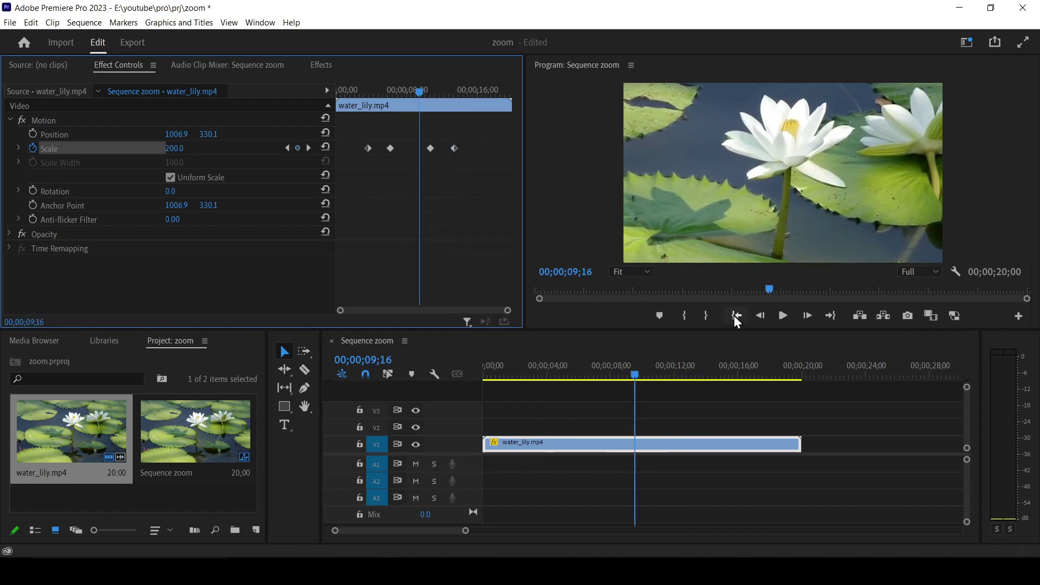
click(783, 315)
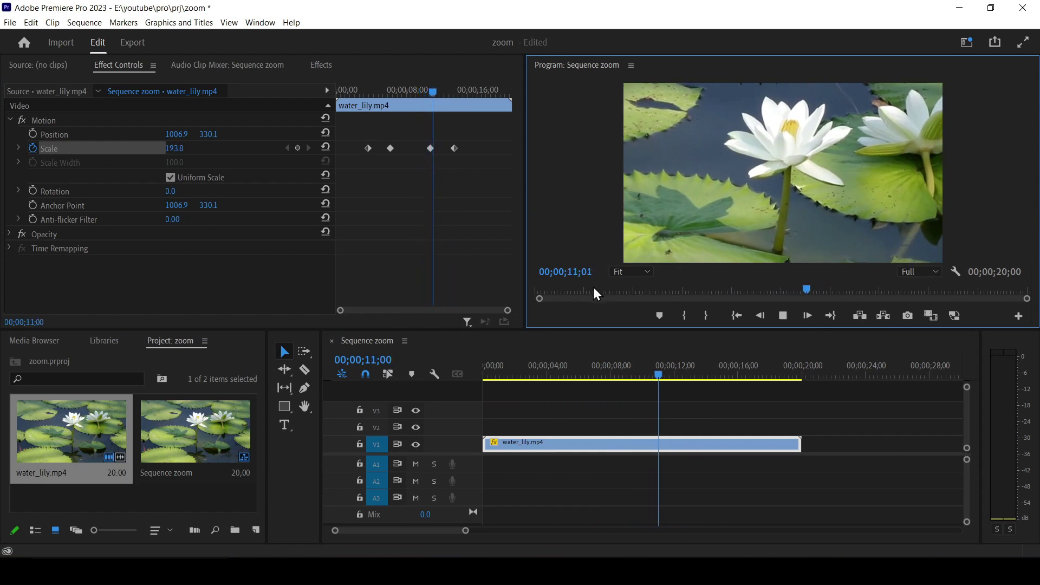
click(781, 321)
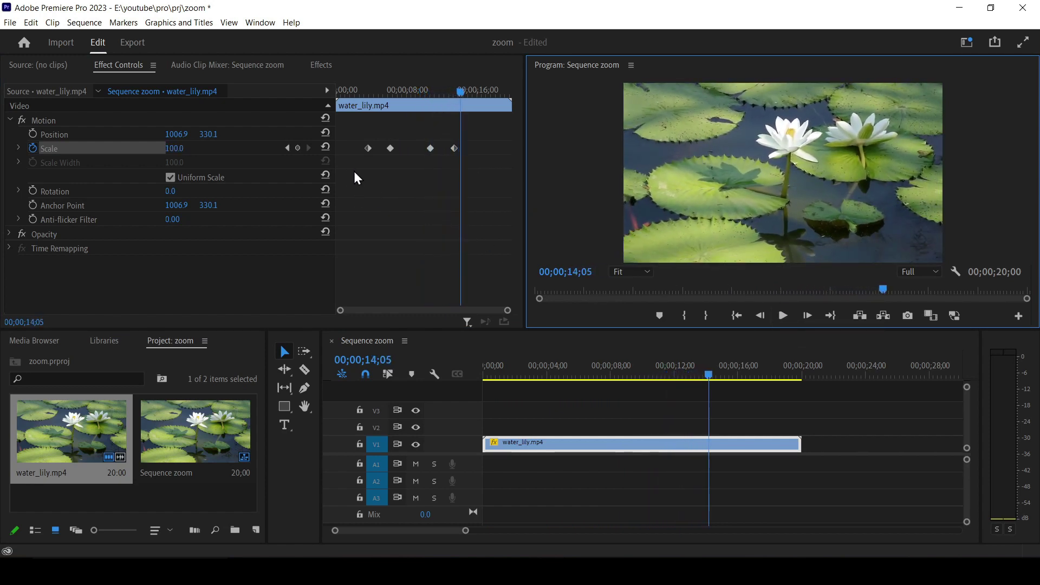
- Apply Ease In interpolation to the first two Scale keyframes
click(354, 129)
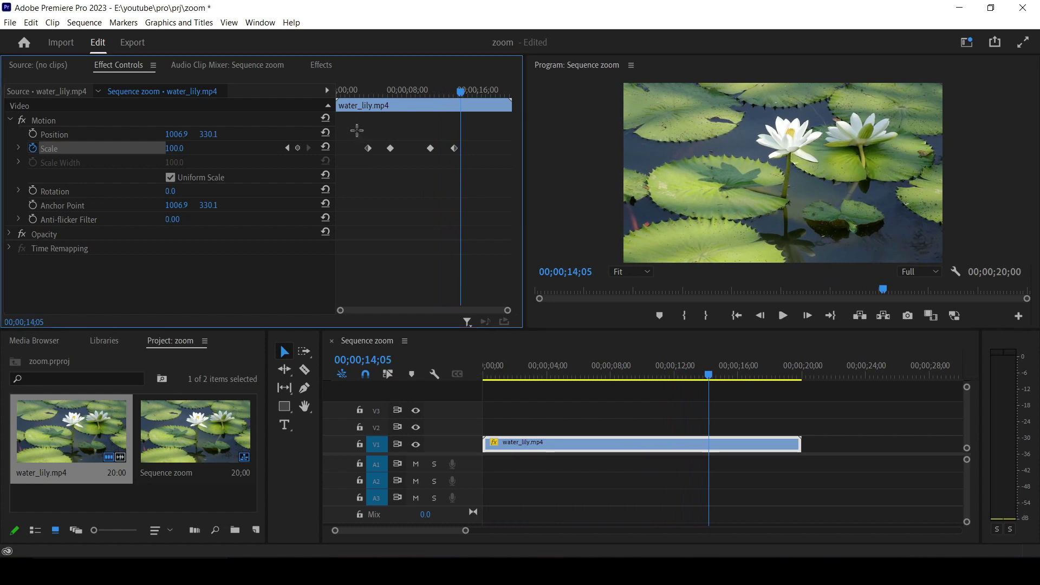
drag(357, 130, 406, 174)
right_click(390, 149)
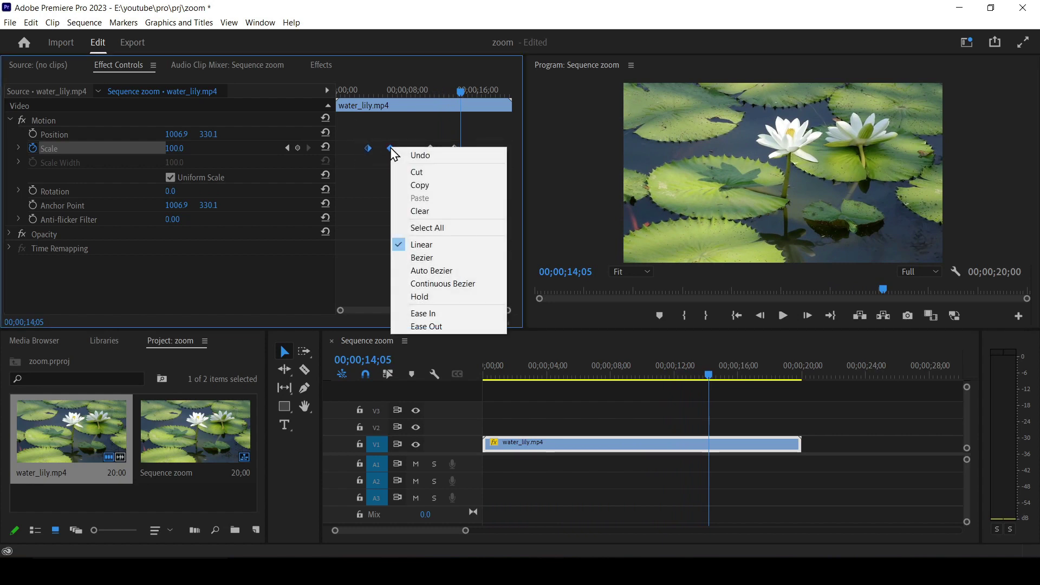
click(437, 317)
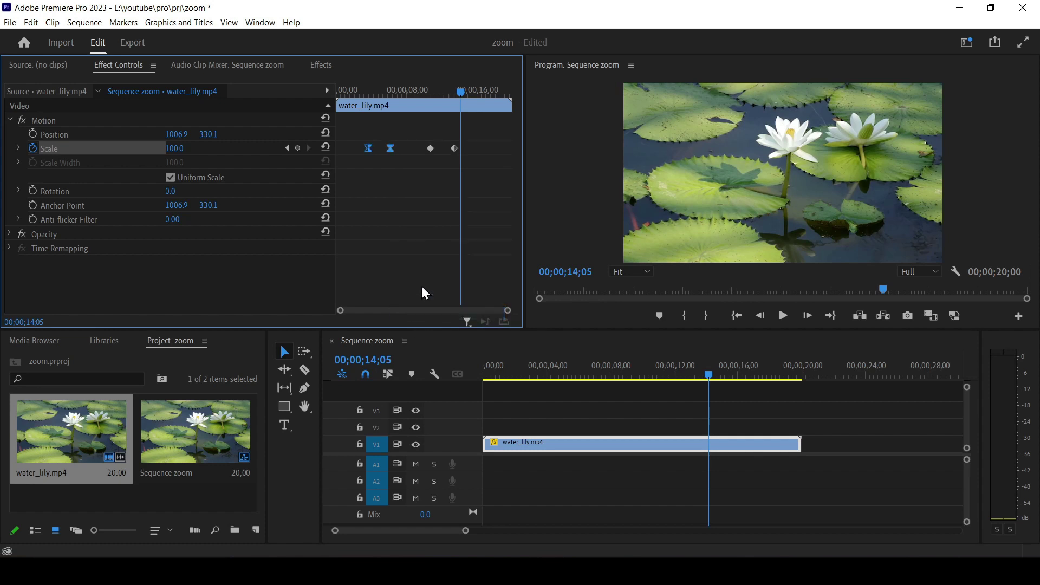
- Apply Ease Out interpolation to the last two Scale keyframes
drag(419, 131, 470, 163)
right_click(429, 149)
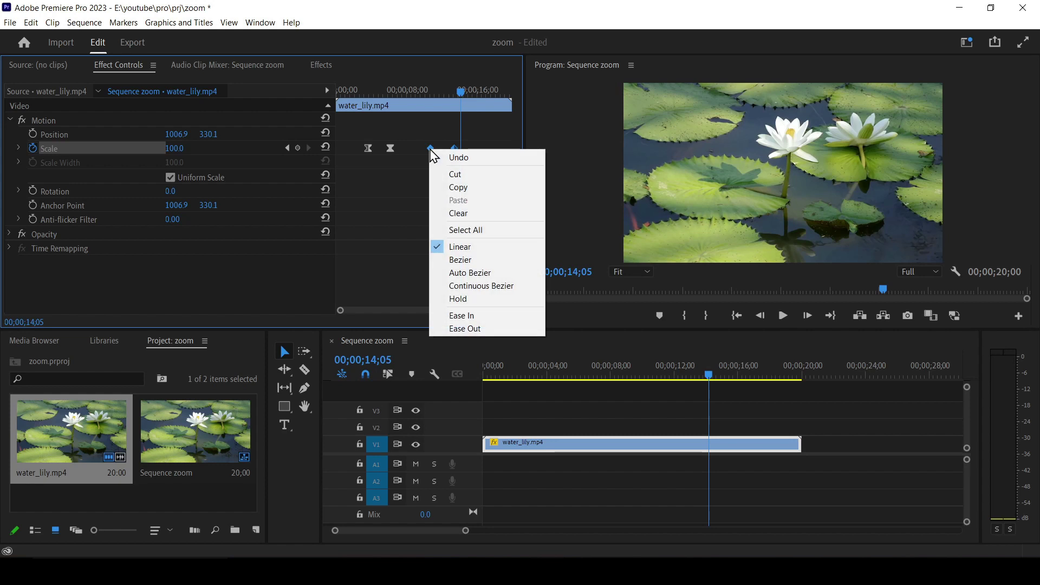
click(466, 329)
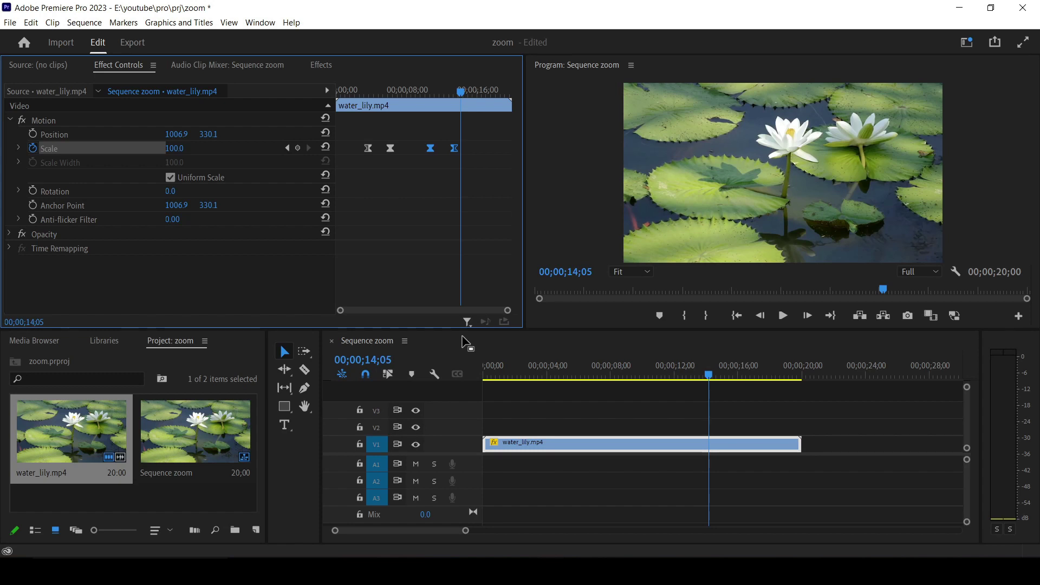
- Play the sequence from 00;00;02;14 to review the eased zoom-in and zoom-out
drag(462, 90, 358, 109)
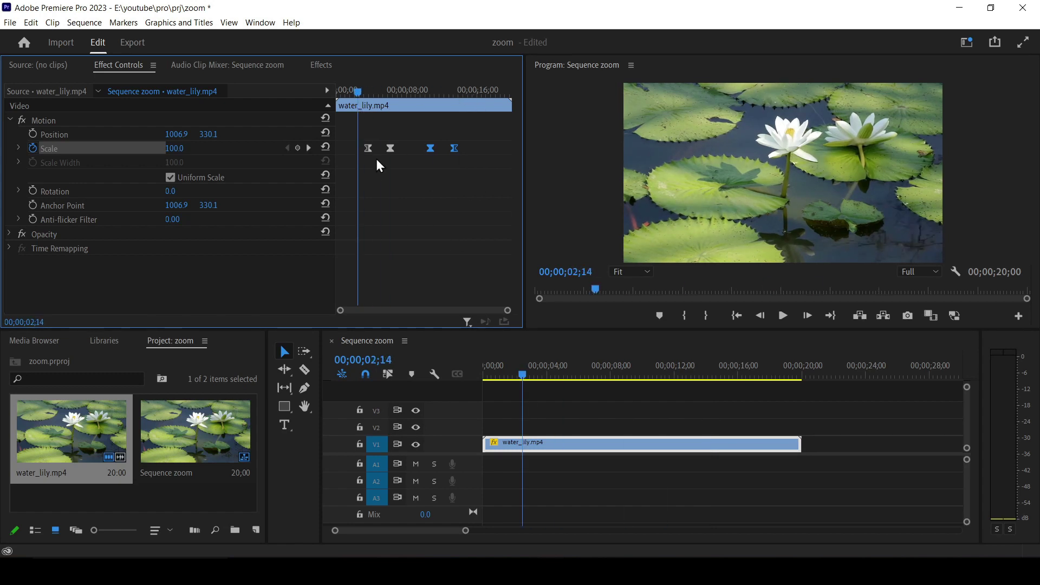
click(781, 315)
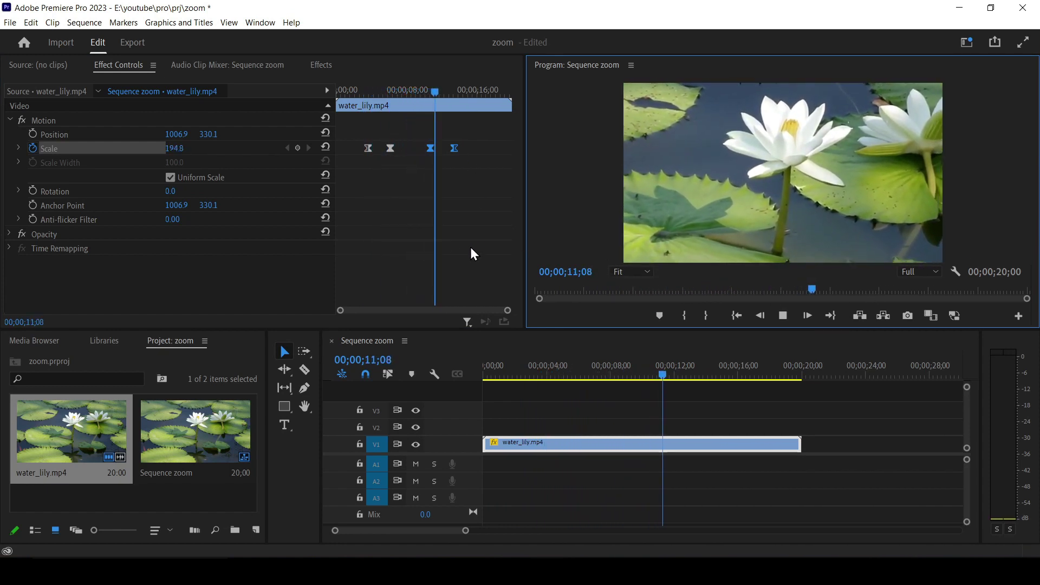
click(782, 317)
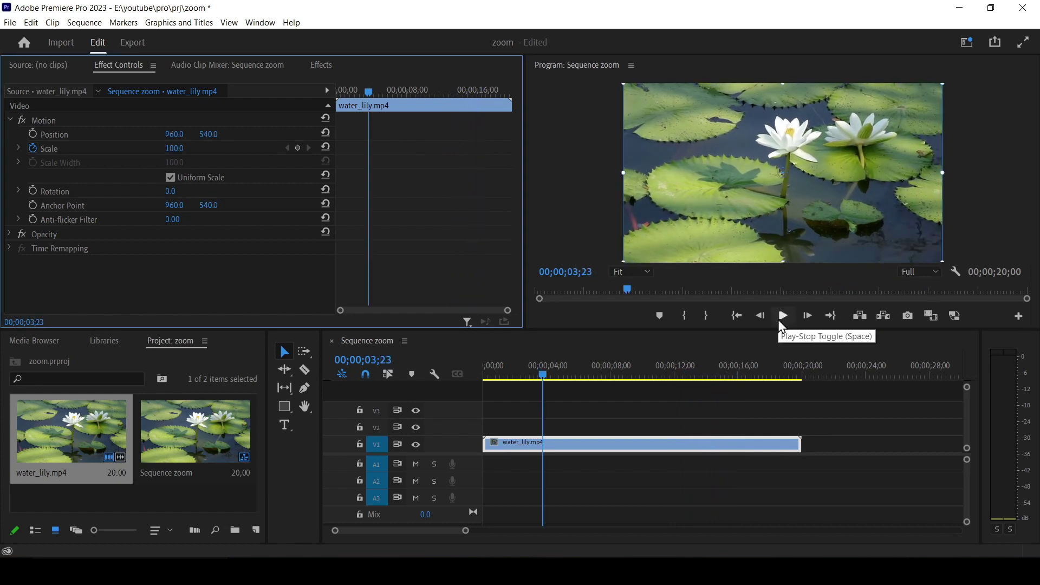
- Apply the Distort video effect Magnify to the water_lily.mp4 clip in the sequence and show its settings
click(323, 67)
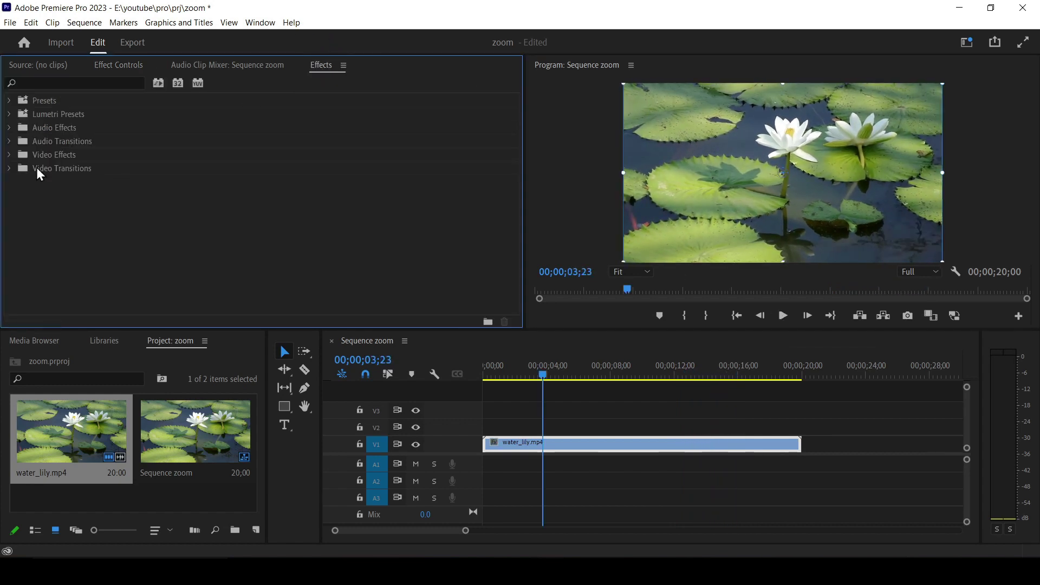
click(56, 154)
click(9, 155)
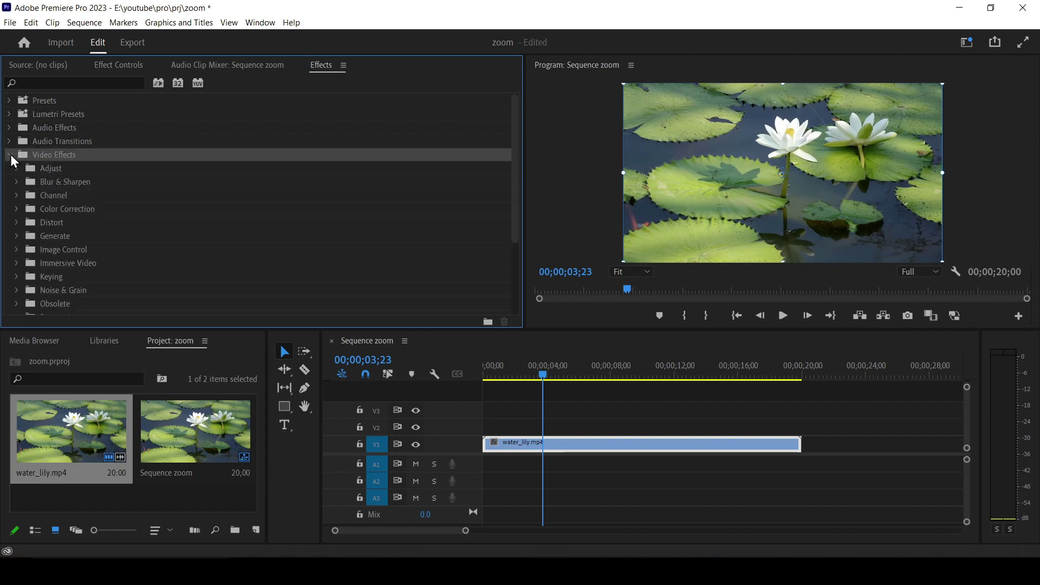
click(73, 224)
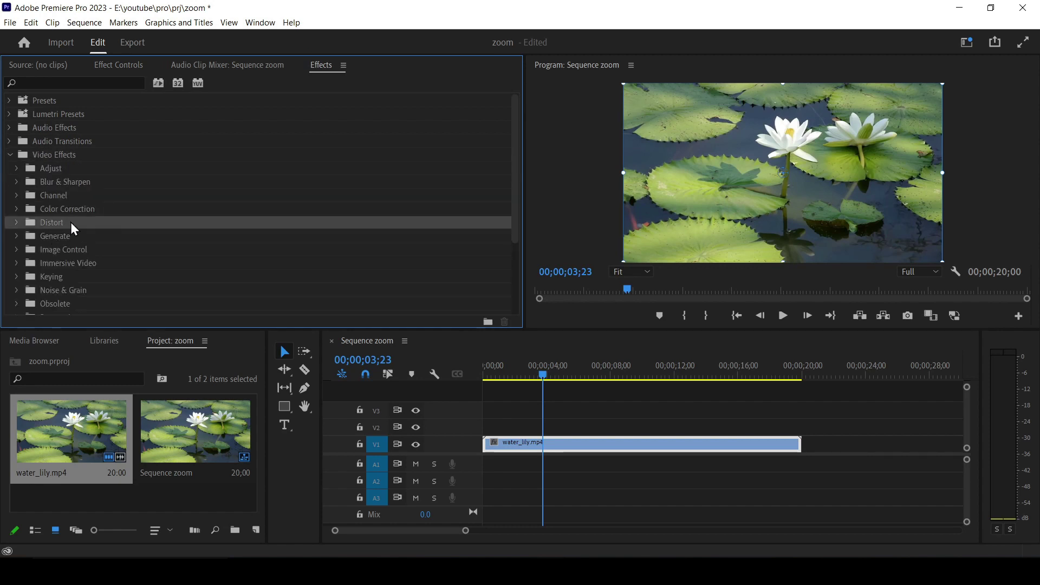
click(16, 222)
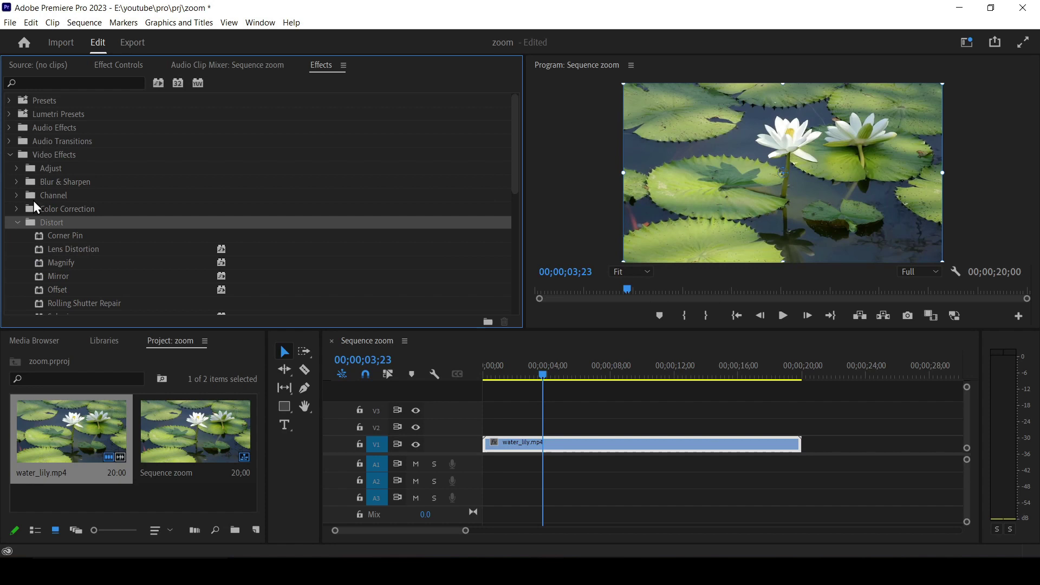
click(60, 263)
drag(83, 264, 603, 439)
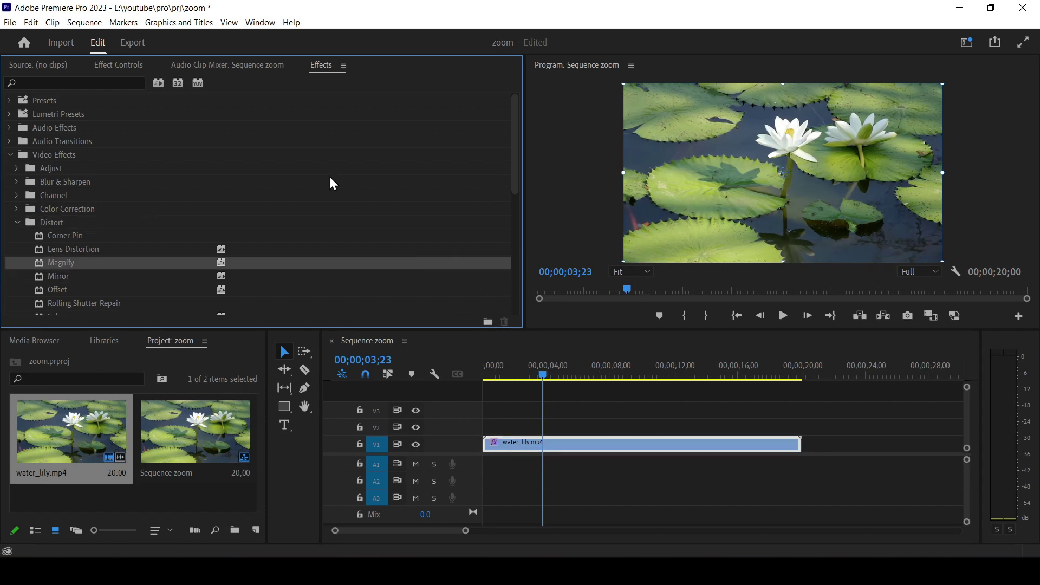
click(136, 63)
scroll(141, 230, down, 4)
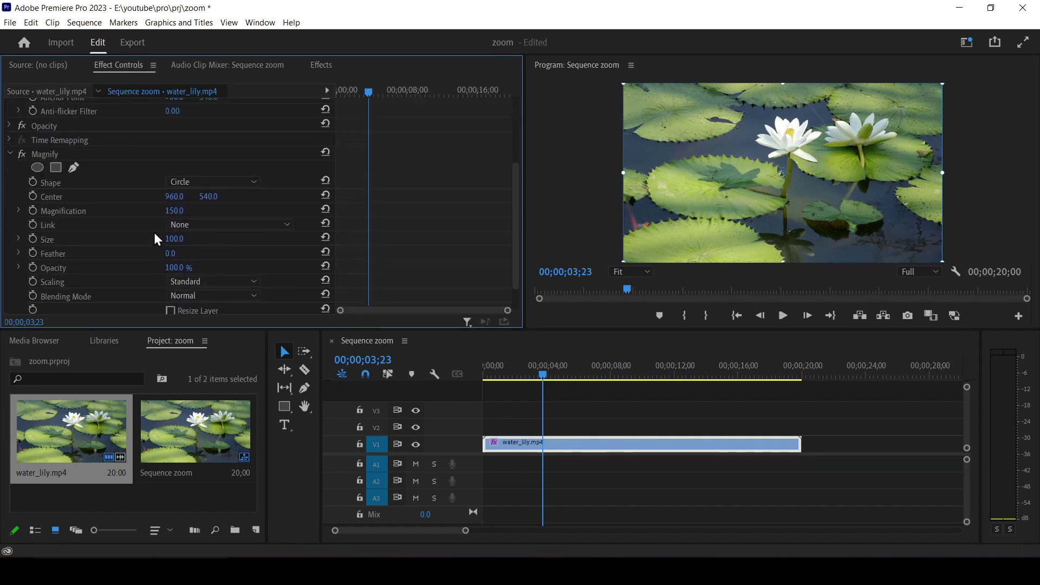
click(46, 156)
- Try the Square shape for the Magnify effect and return it to Circle
click(50, 182)
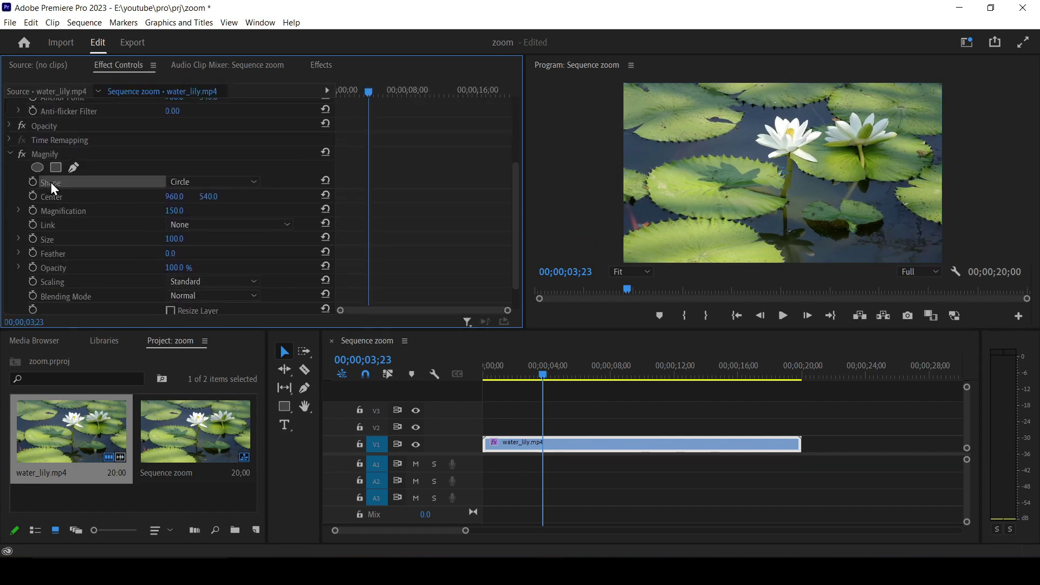
click(239, 183)
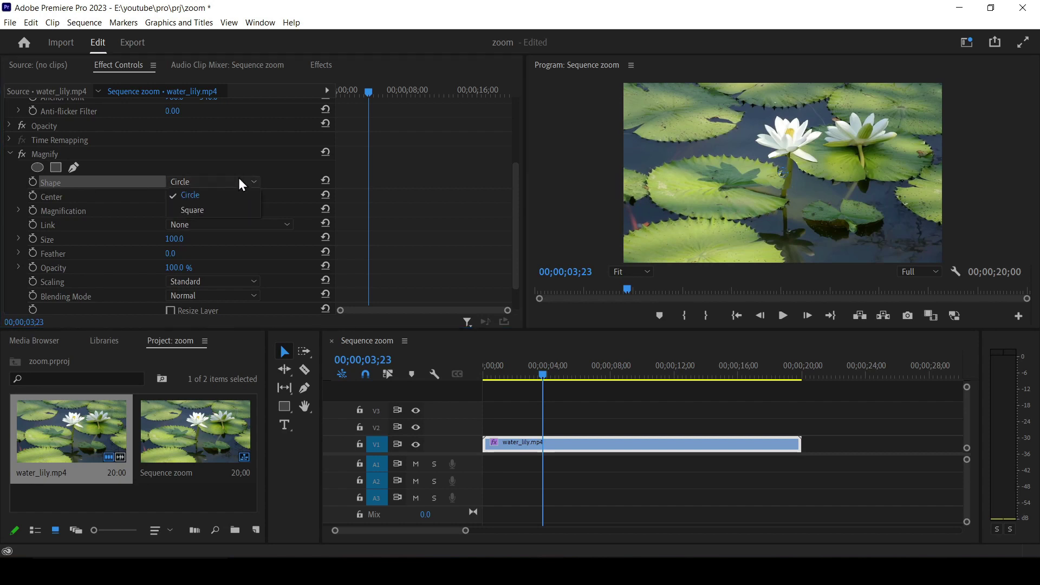
click(199, 210)
click(201, 184)
click(196, 196)
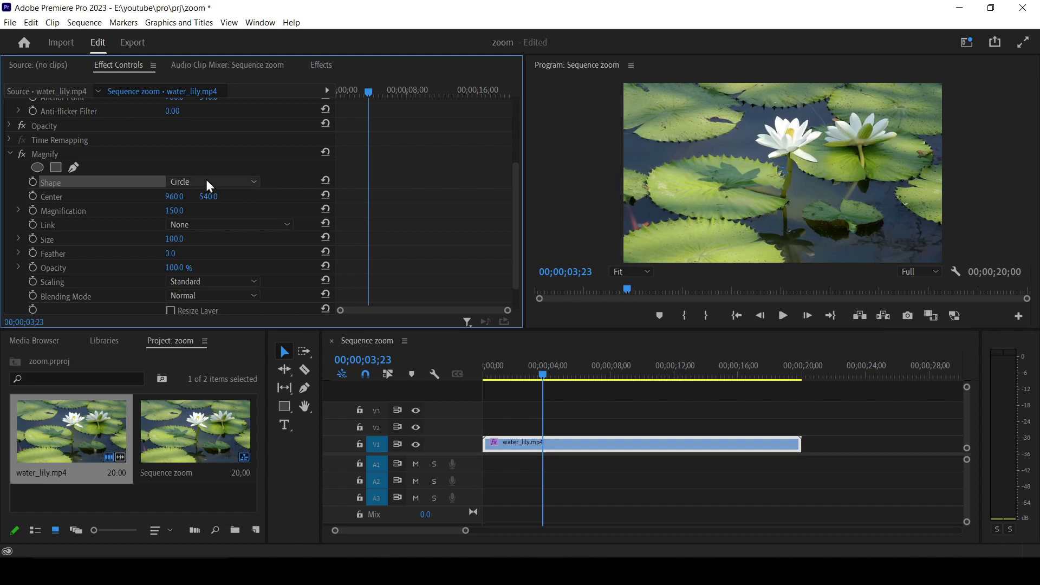
- Center the Magnify effect on the left white lily at about 1003, 330 and set its Magnification to 289
click(50, 197)
drag(774, 175, 790, 140)
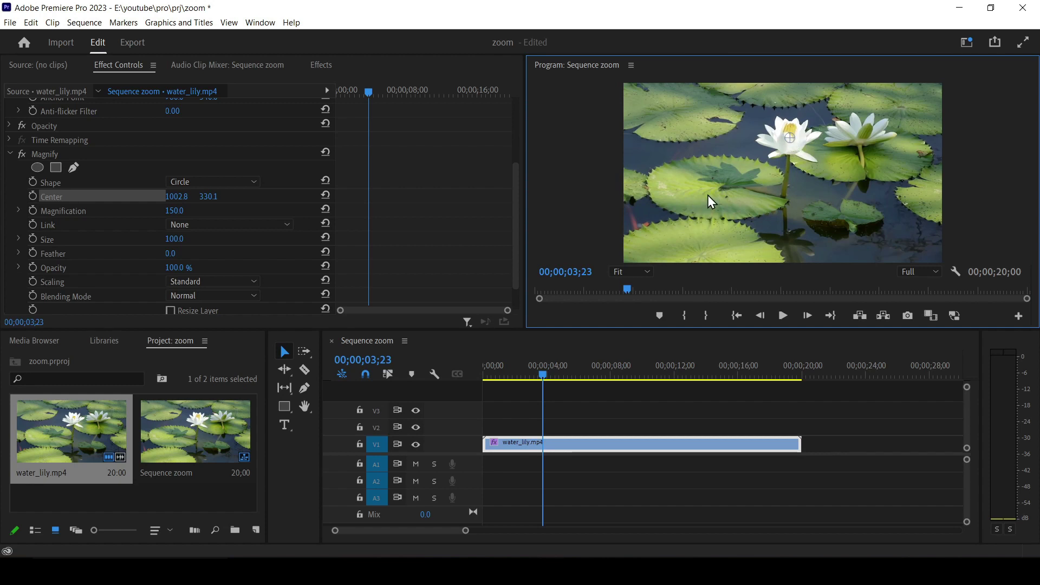
click(71, 210)
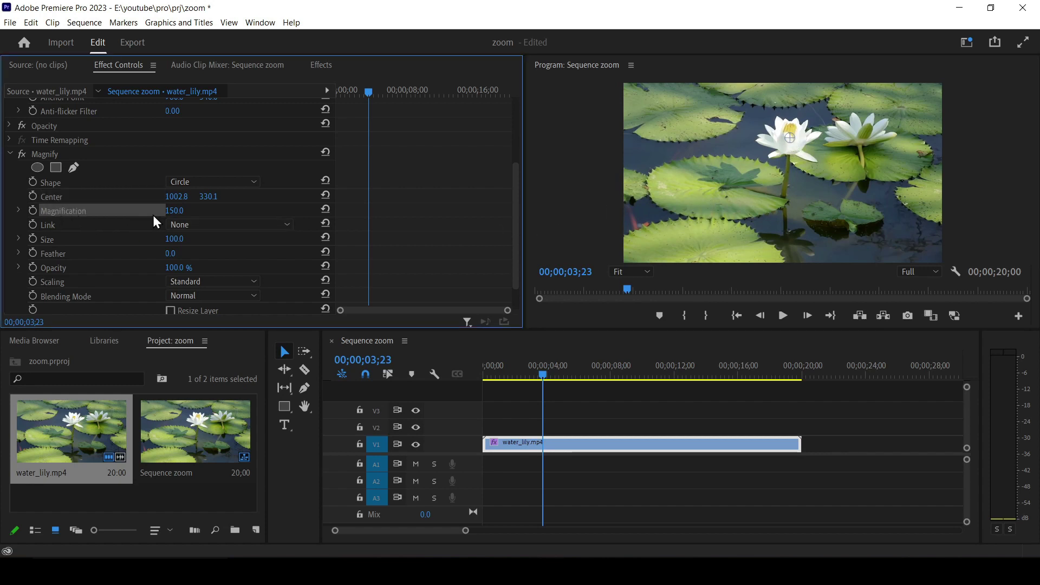
click(175, 210)
text(100)
key(Return)
drag(174, 210, 276, 210)
- Enlarge the Magnify circle over the lily by setting its Size to 342
click(77, 245)
mouse_move(174, 238)
mouse_down()
mouse_move(273, 238)
mouse_move(180, 238)
mouse_up()
drag(174, 238, 140, 238)
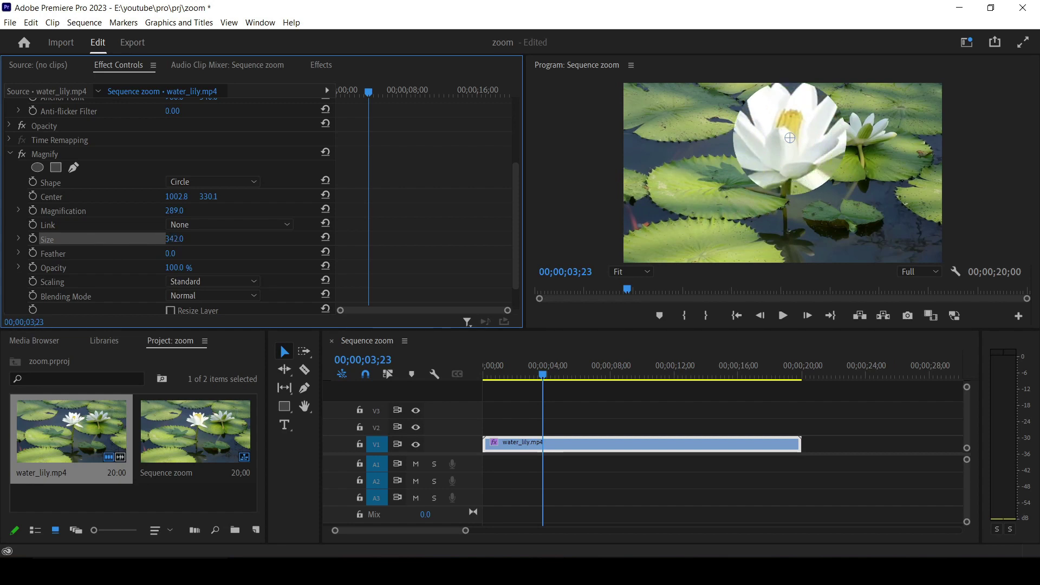
- Soften the magnified circle's edge with a Feather of 260 and lower the Magnify effect's Opacity
click(58, 259)
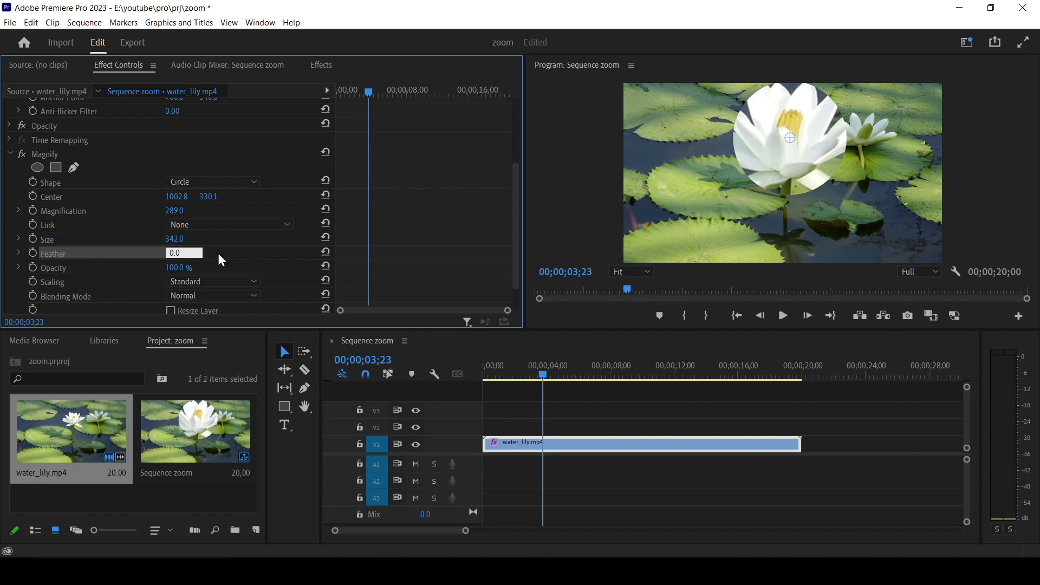
text(60)
key(Return)
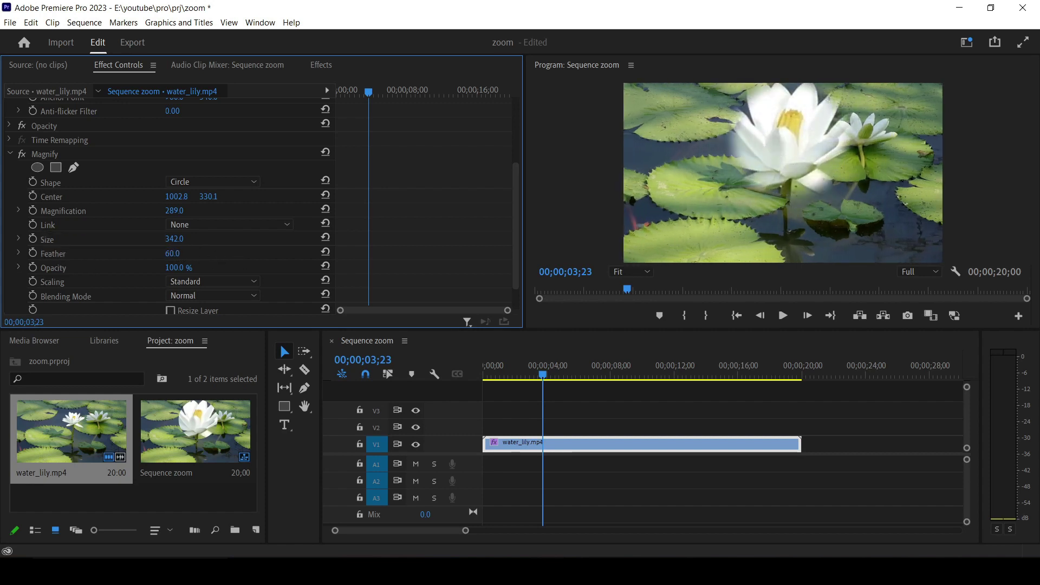
drag(172, 253, 284, 254)
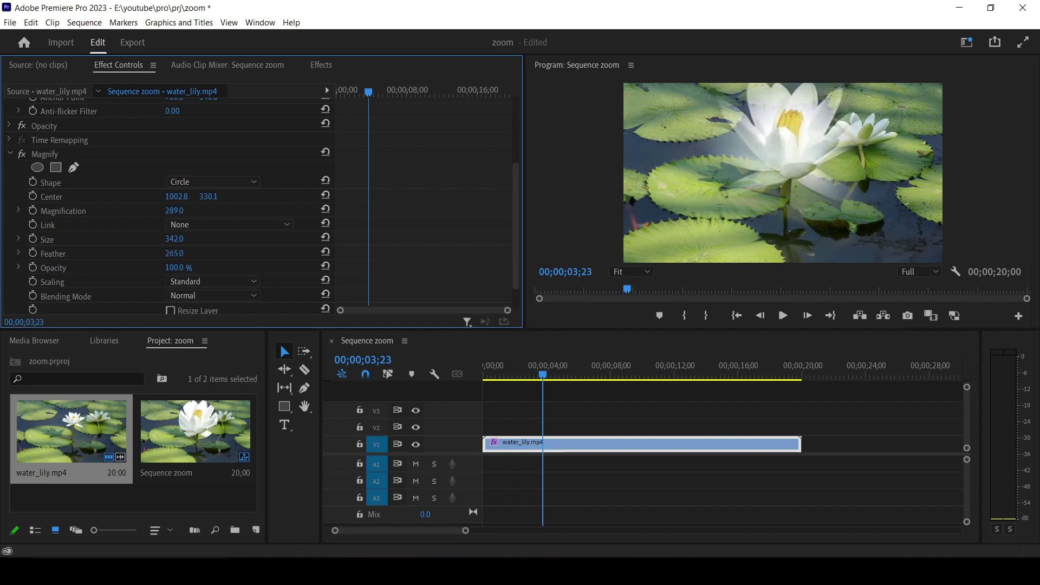
click(58, 268)
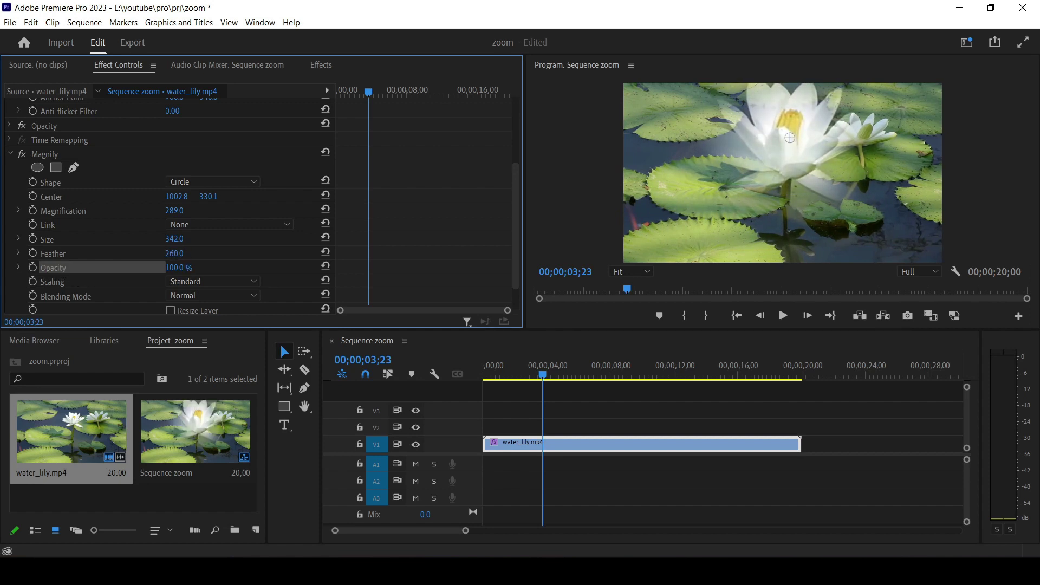
drag(175, 268, 149, 267)
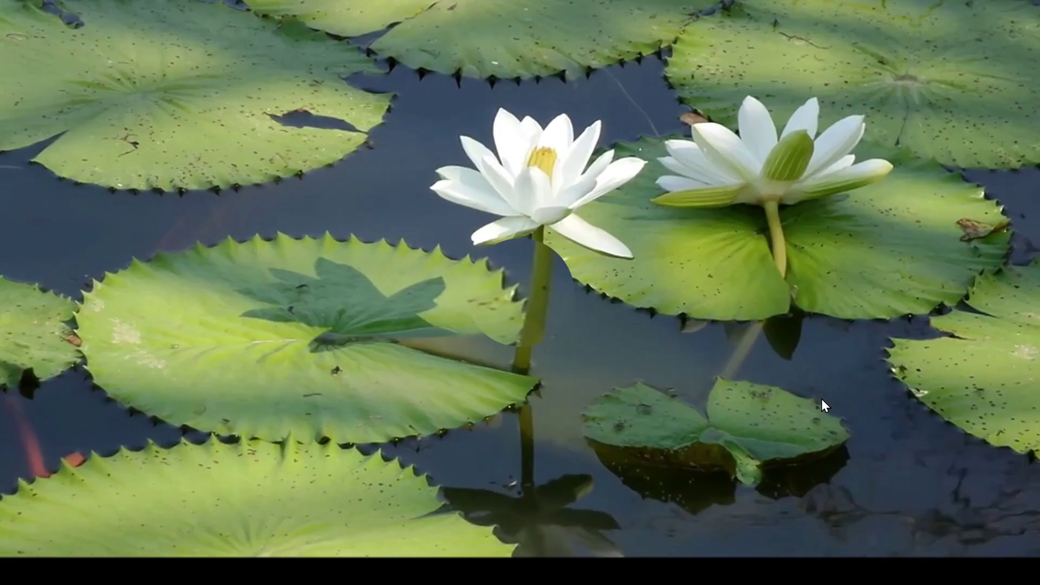